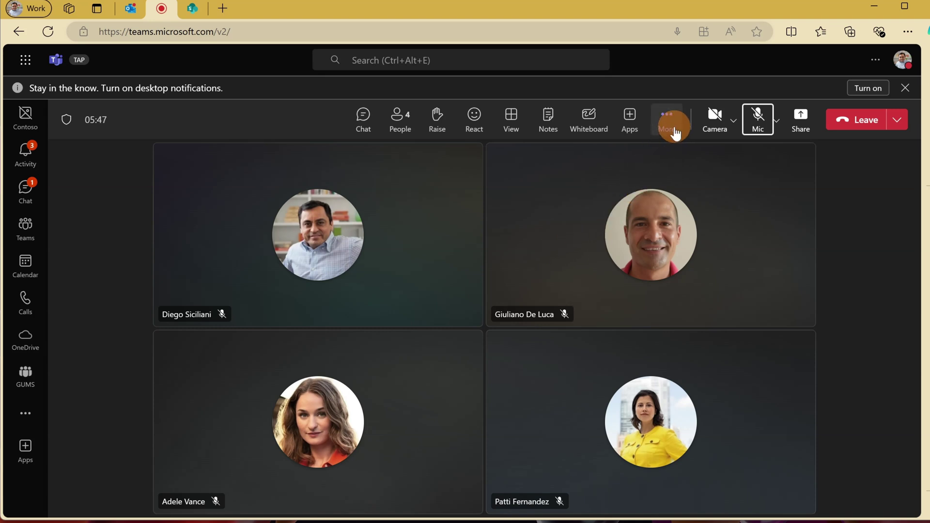
- Start recording the meeting and continue with the requirement that everyone agree to be recorded and transcribed
click(671, 125)
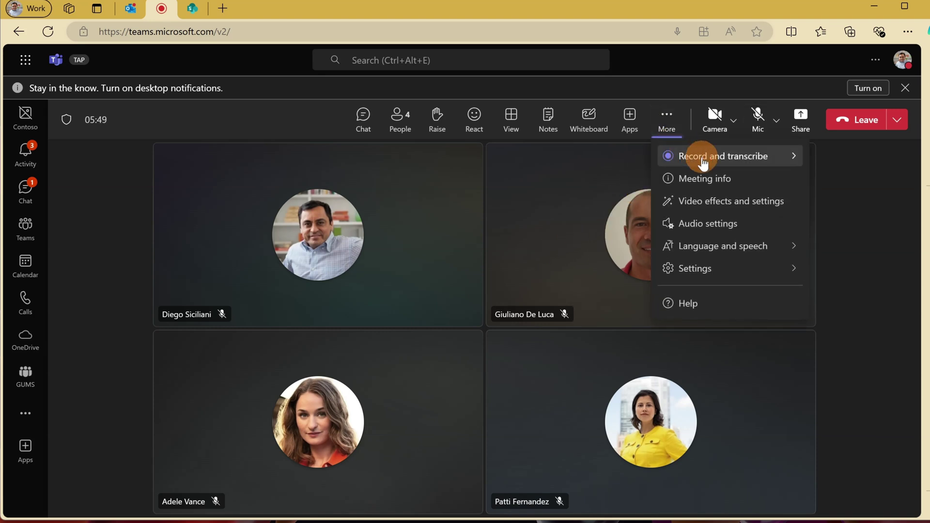
click(702, 160)
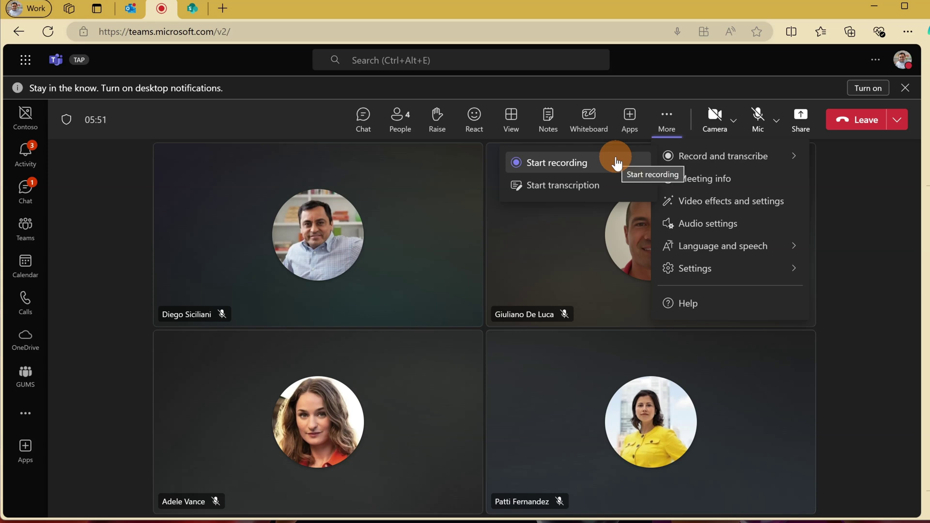
click(616, 163)
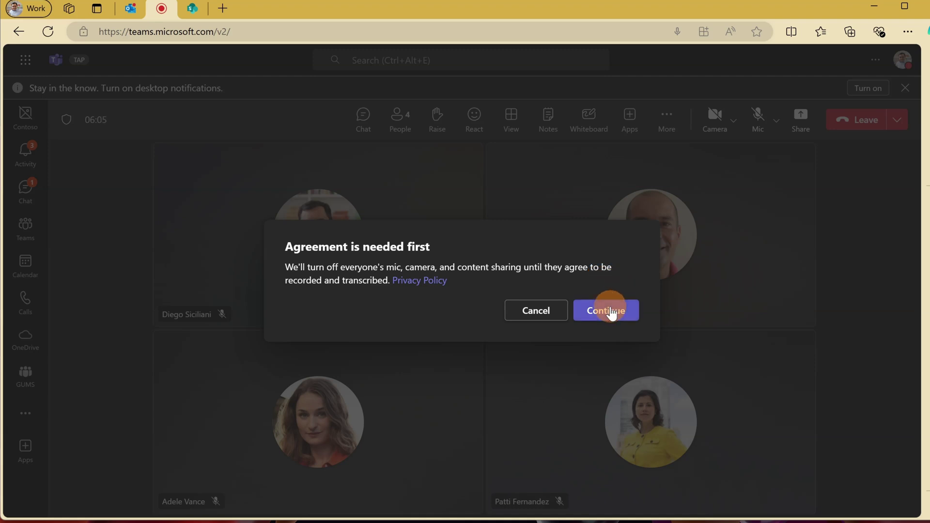
click(612, 311)
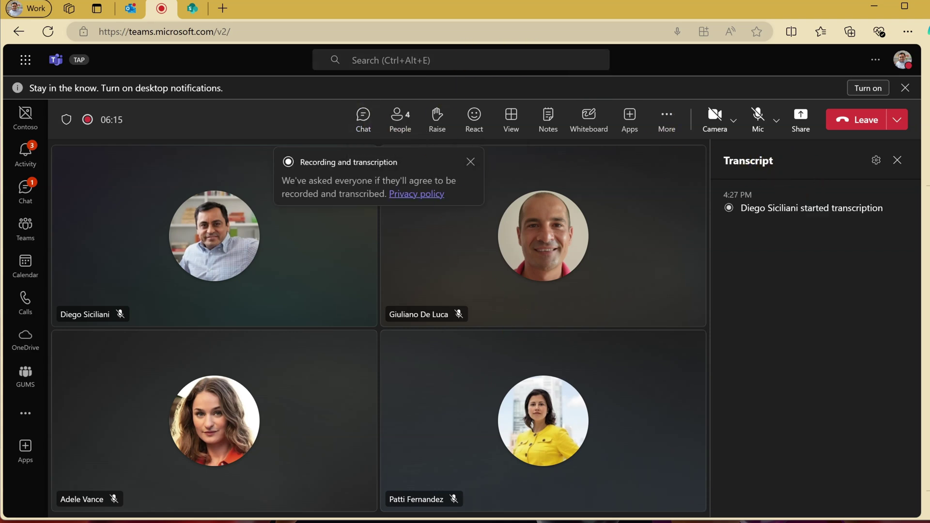
- Switch to the Recording Consent meeting window of the desktop participant, turn on the camera and agree to the use of audio and video
mouse_move(678, 521)
mouse_move(649, 522)
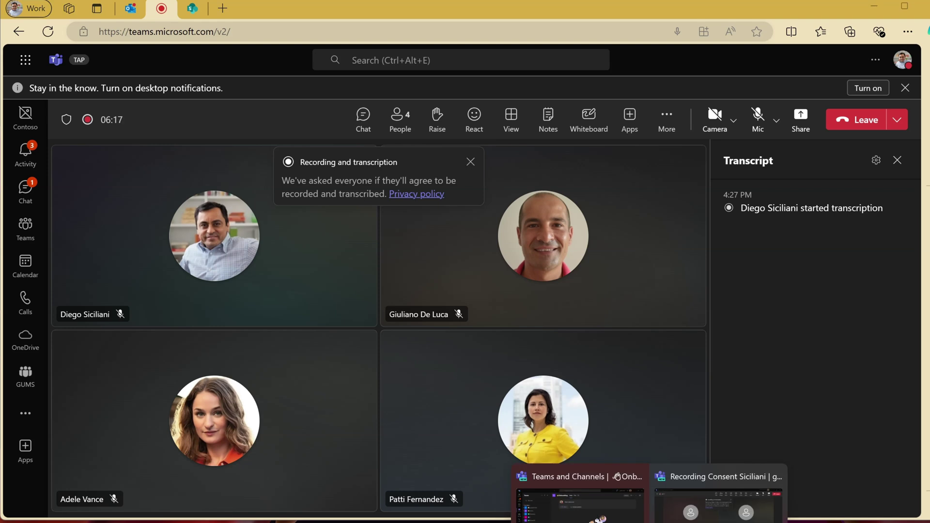
click(695, 512)
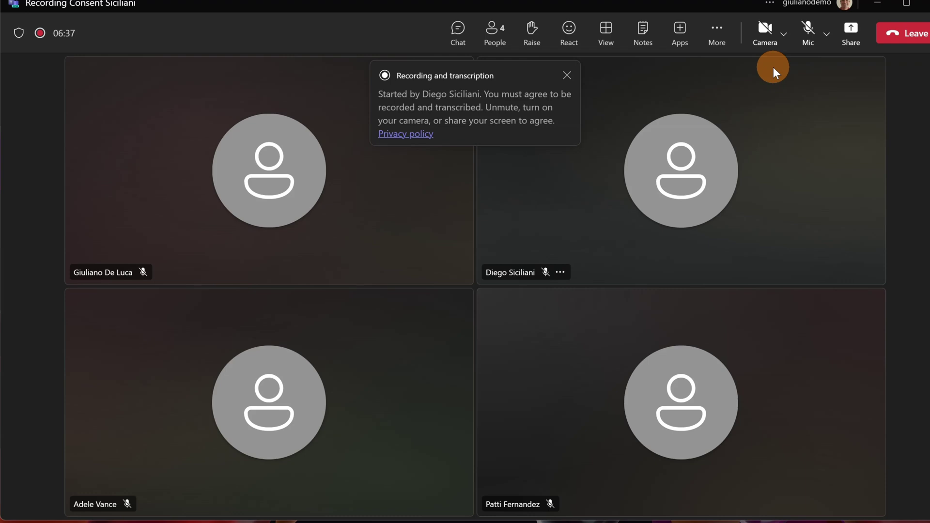
click(768, 37)
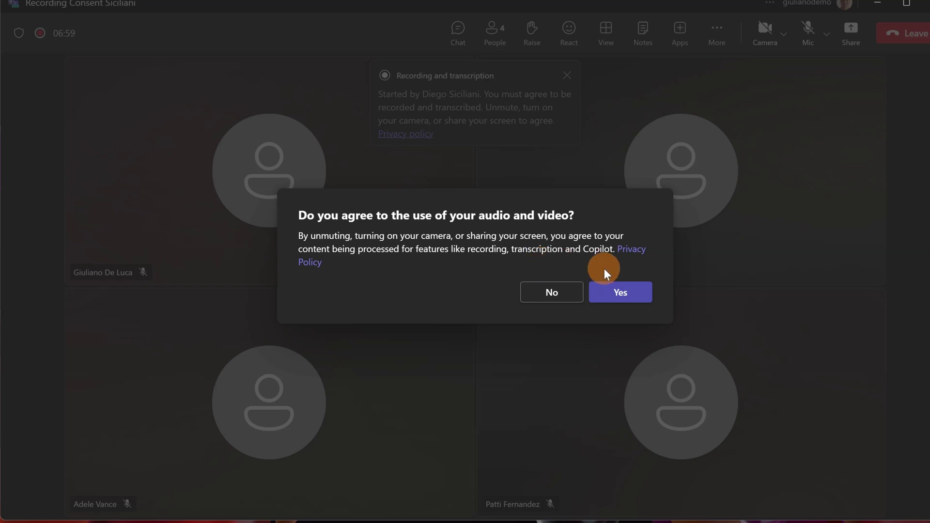
click(622, 293)
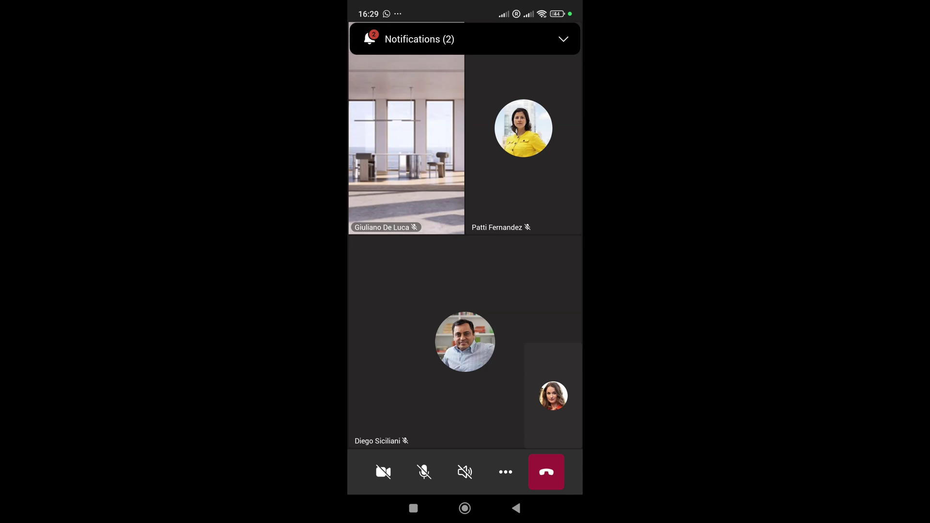
- Turn on the camera in the mobile participant's meeting and accept the audio and video consent request
click(383, 472)
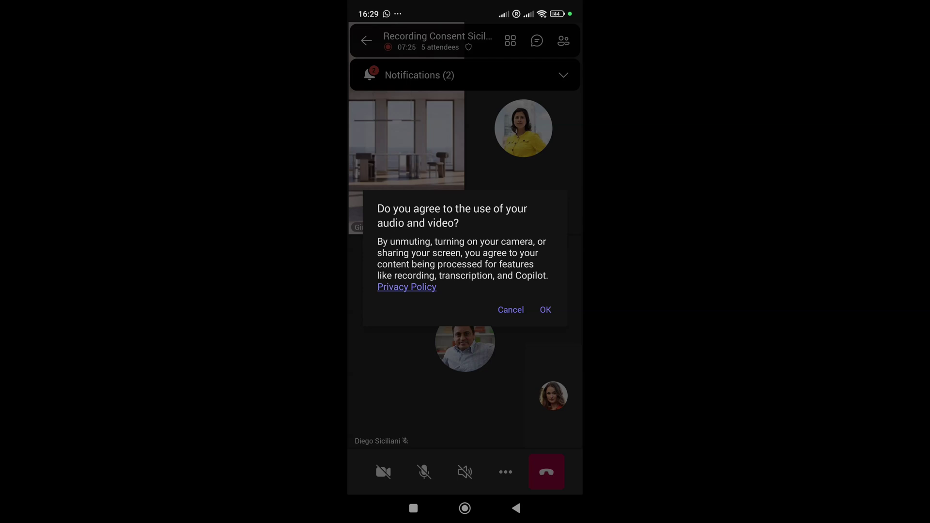
click(545, 310)
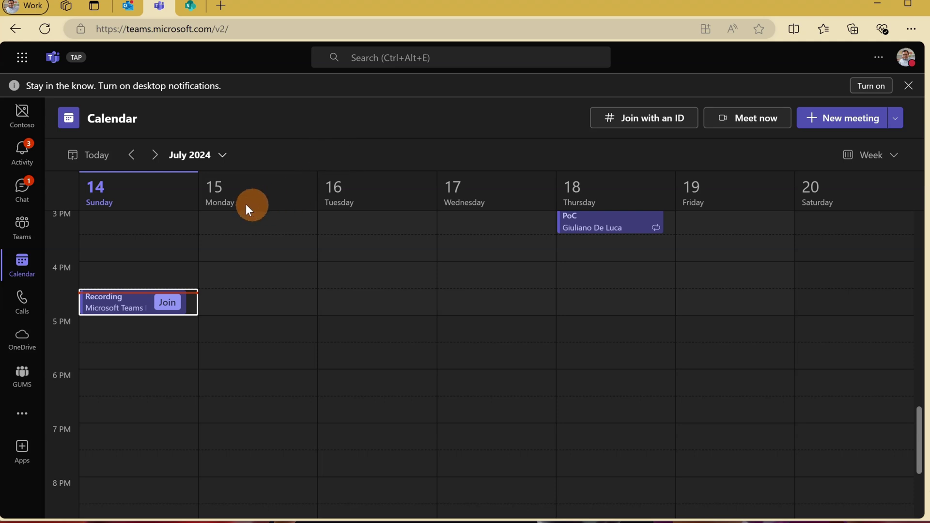
- Open the Recording Consent meeting from the July 14 calendar and show its attendance report from the recap
double_click(140, 305)
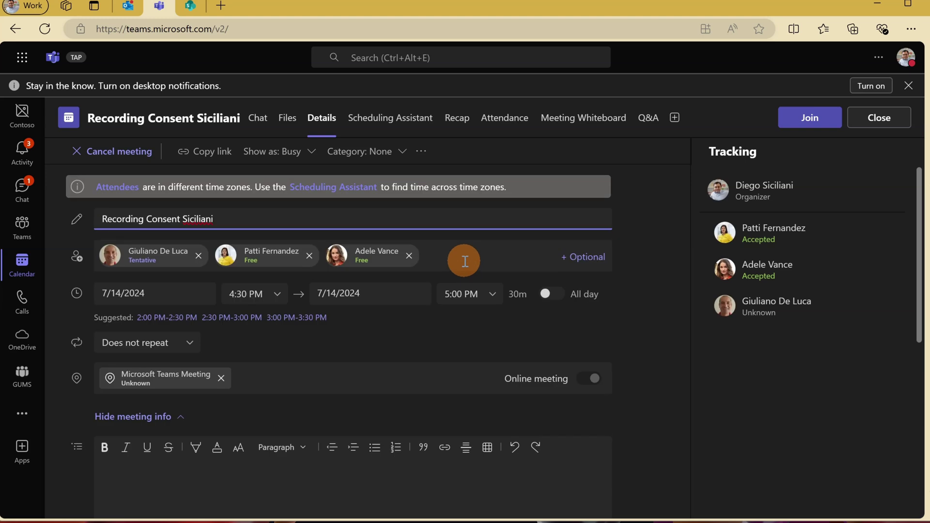
click(458, 121)
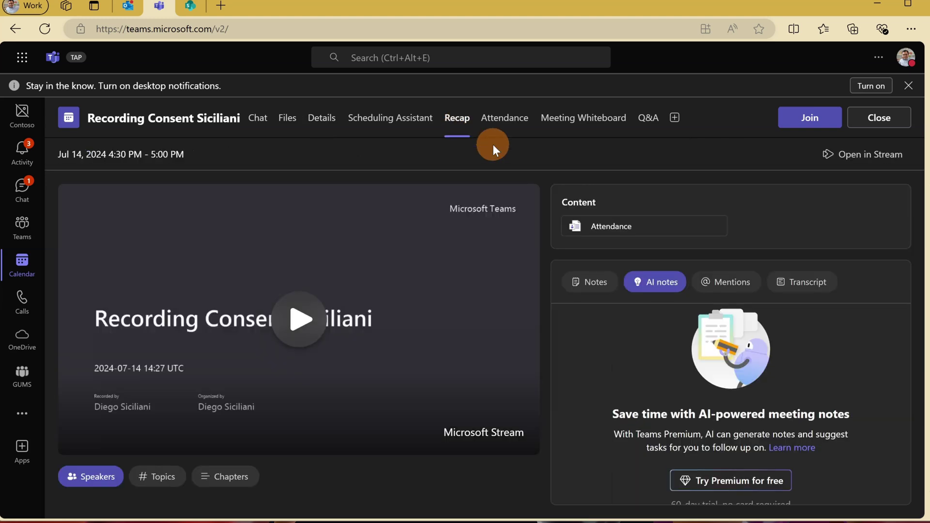
click(619, 230)
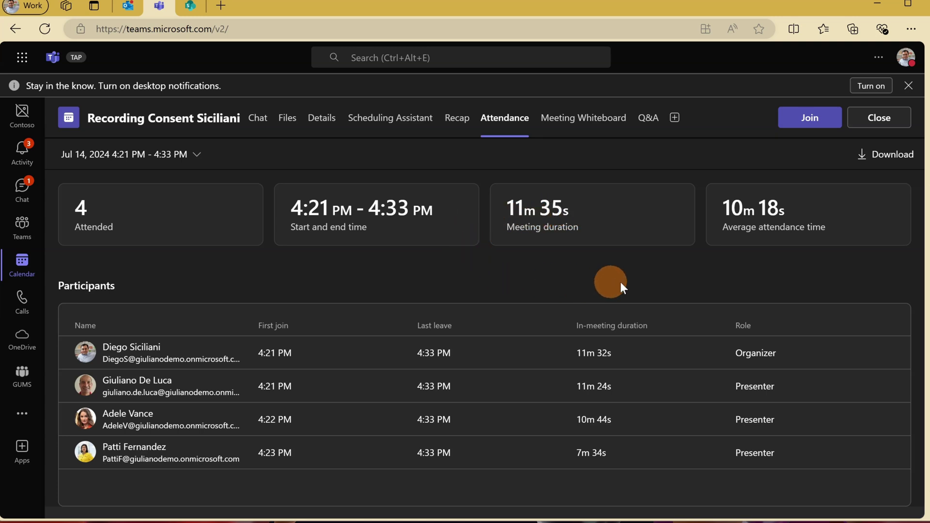
- Download the meeting's attendance report, open the file in Excel and maximize its window
click(897, 160)
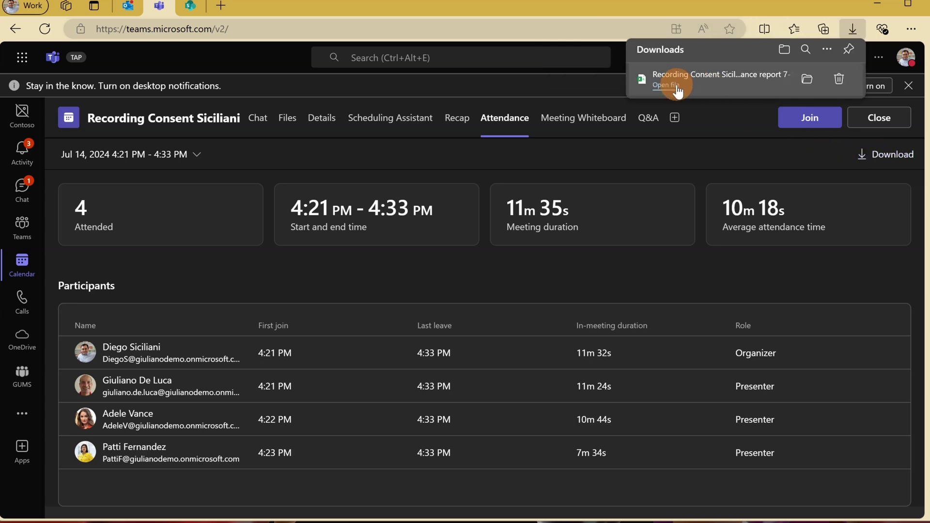
click(676, 87)
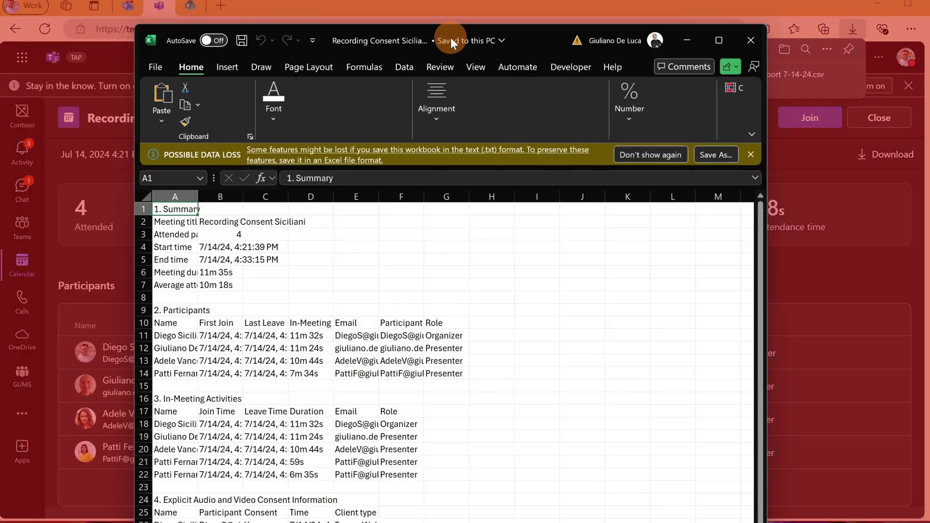
double_click(450, 37)
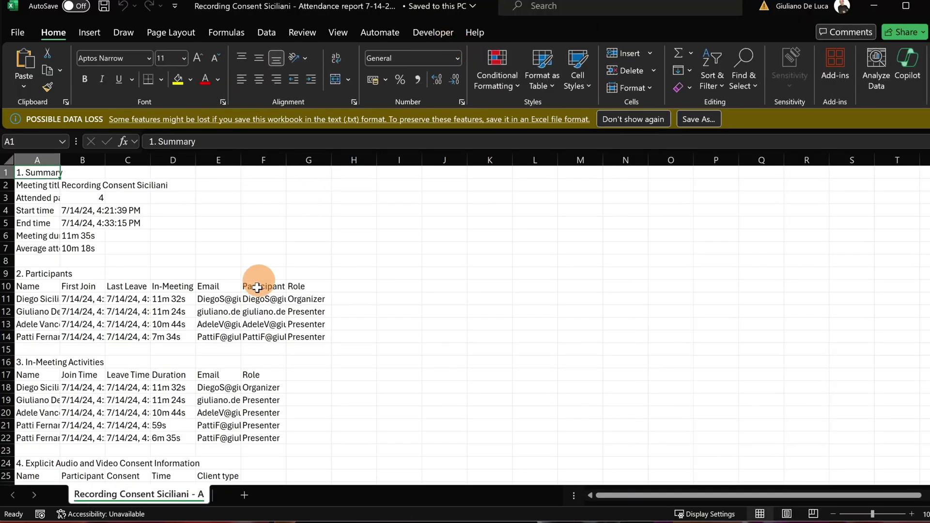
- Widen column A to show full participant names and compare the In-Meeting Activities with the Explicit Audio and Video Consent Information
scroll(128, 339, down, 1)
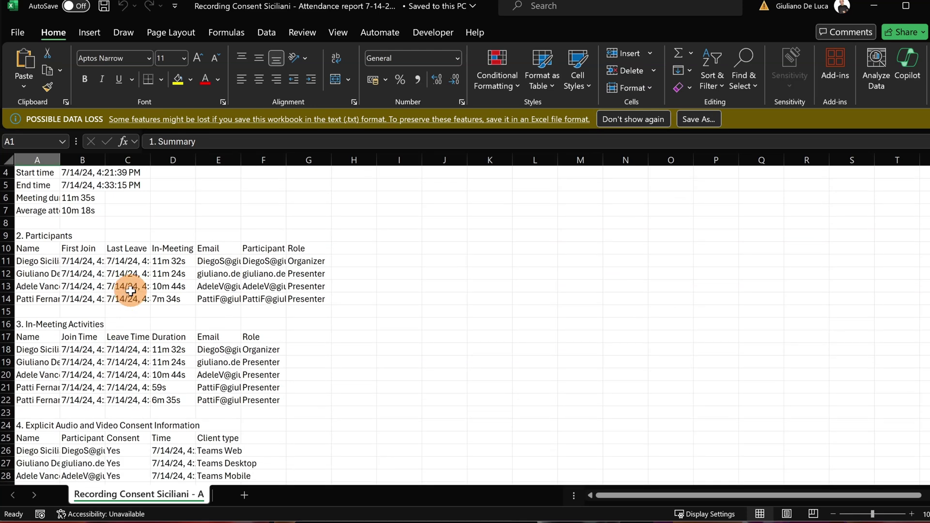
scroll(138, 286, down, 1)
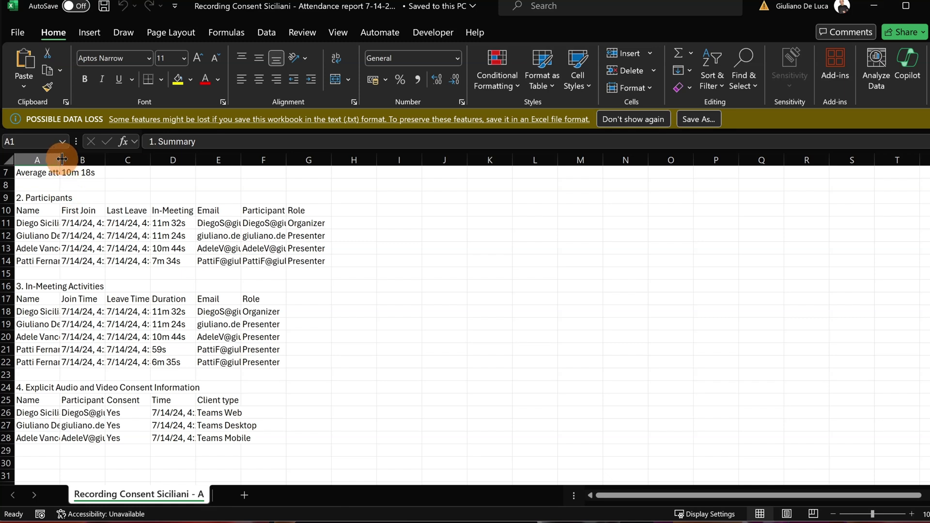
drag(61, 159, 97, 160)
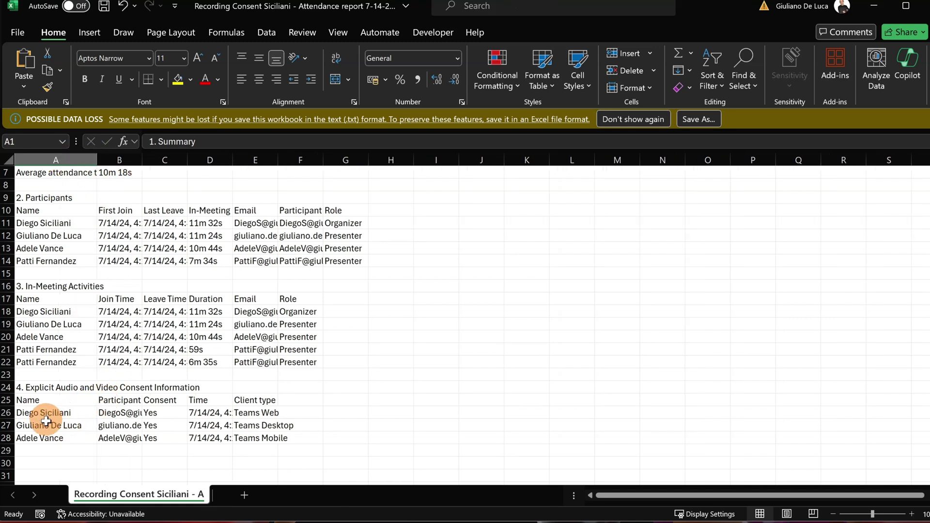
click(56, 440)
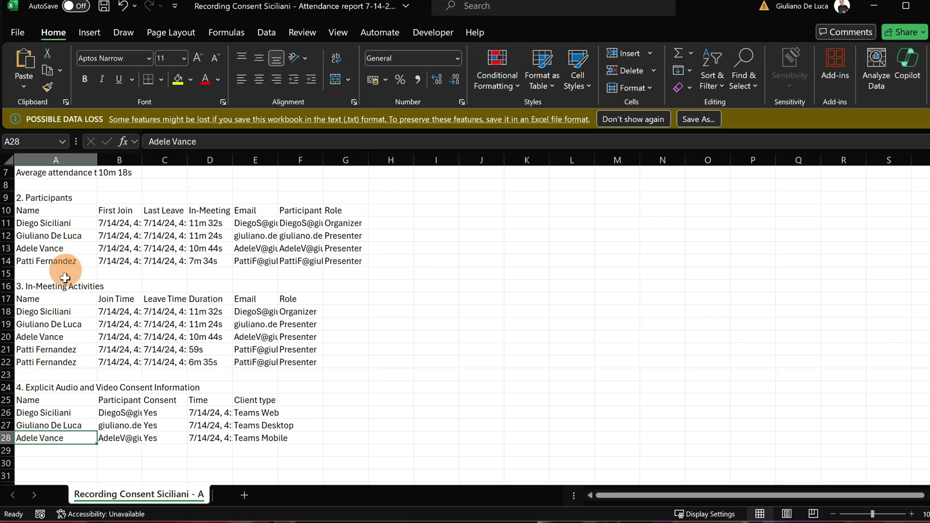
click(62, 361)
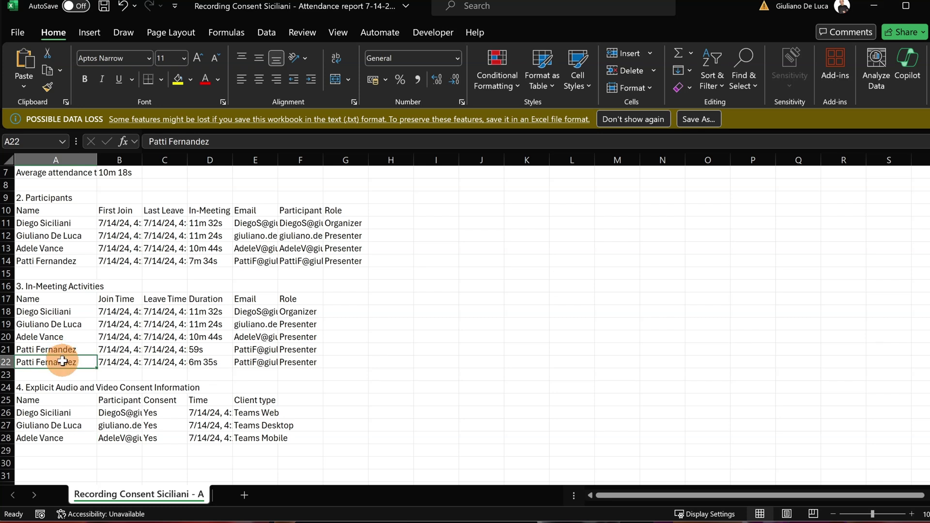
click(66, 348)
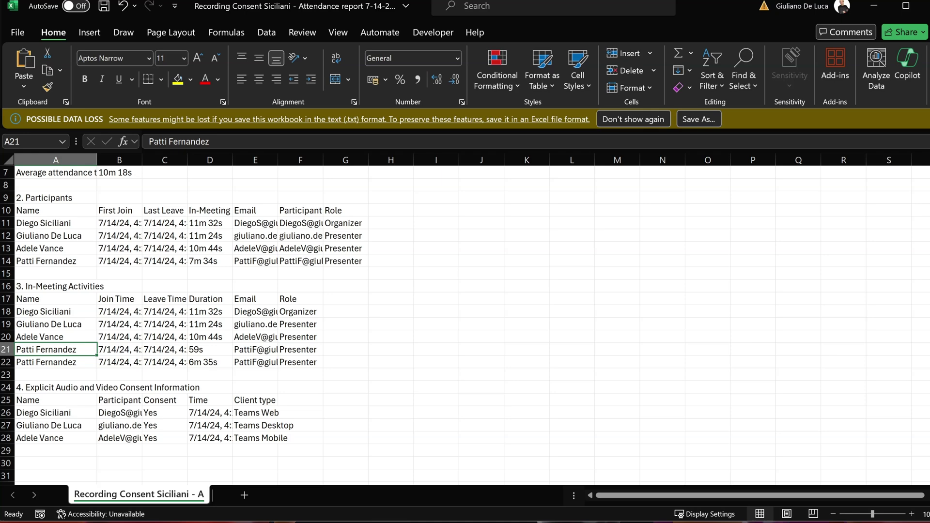
- Switch to the Microsoft Teams admin center and return from the meeting settings to the Org-wide default settings overview
click(739, 522)
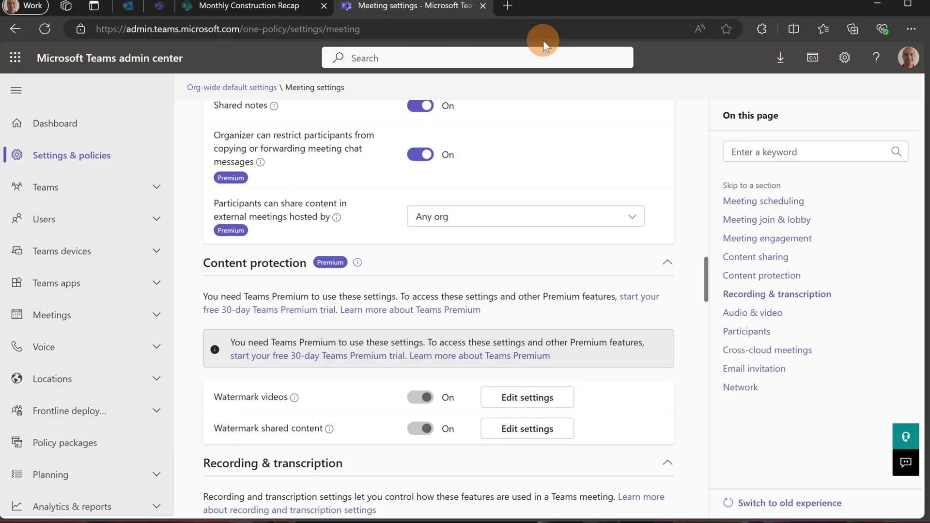
scroll(240, 196, up, 15)
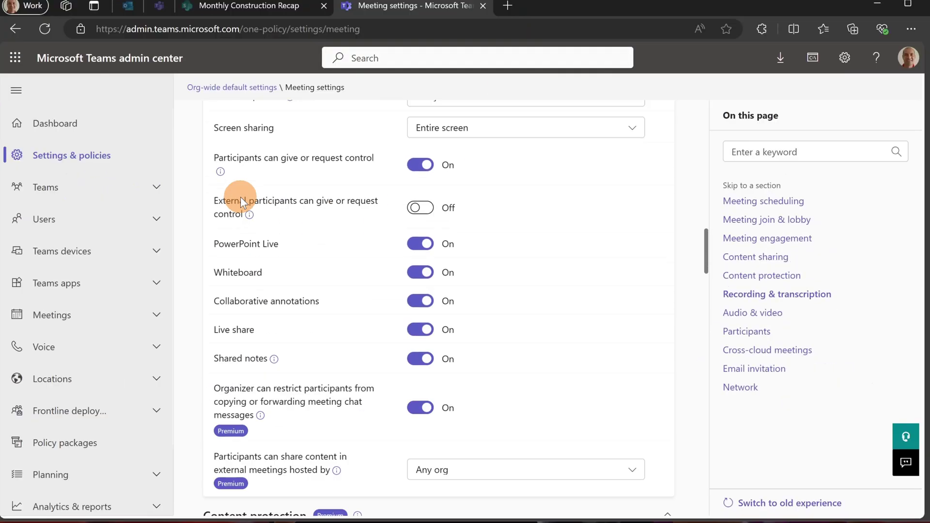
click(256, 87)
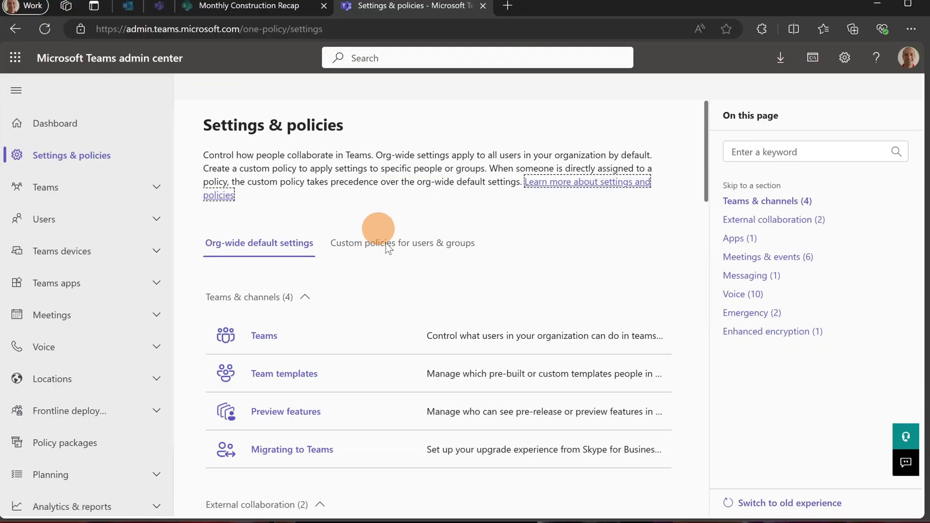
scroll(387, 271, down, 1)
scroll(373, 242, up, 1)
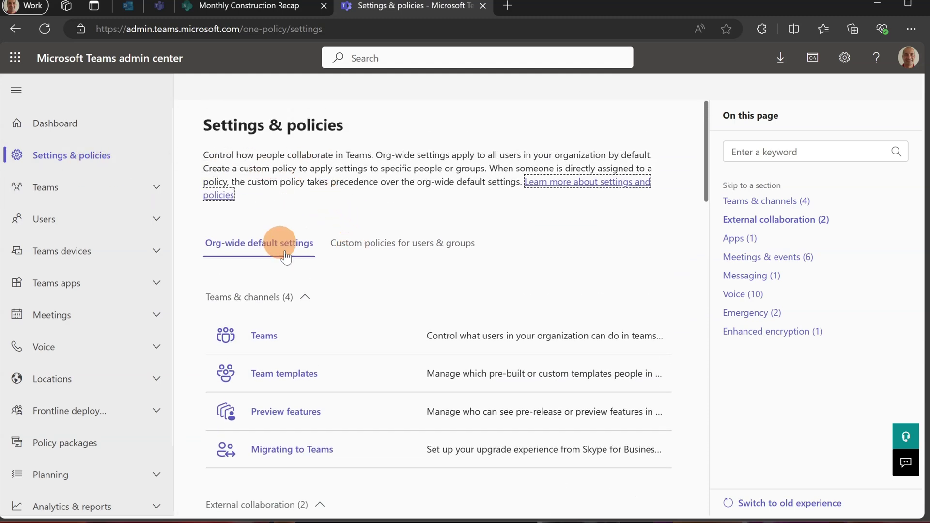
- Open the org-wide Meetings settings and find the participant agreement option under Recording & transcription
scroll(328, 276, down, 10)
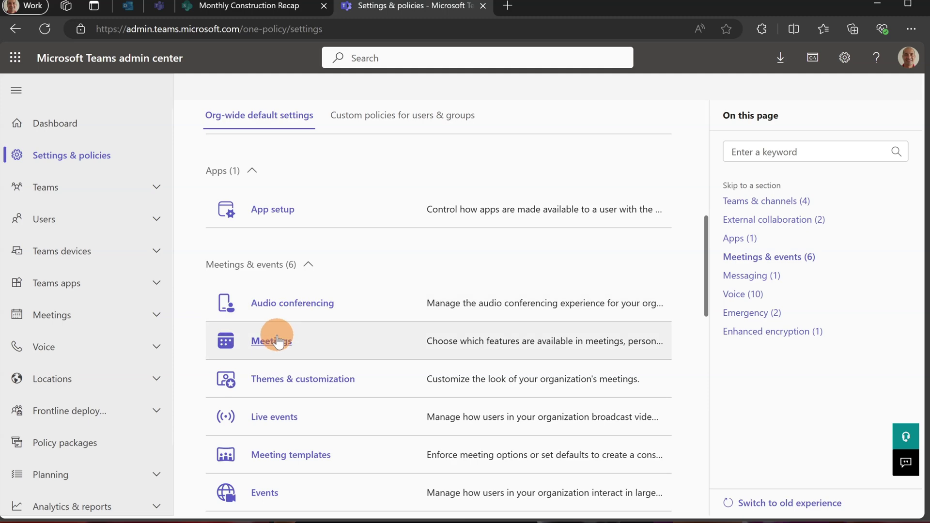
click(332, 345)
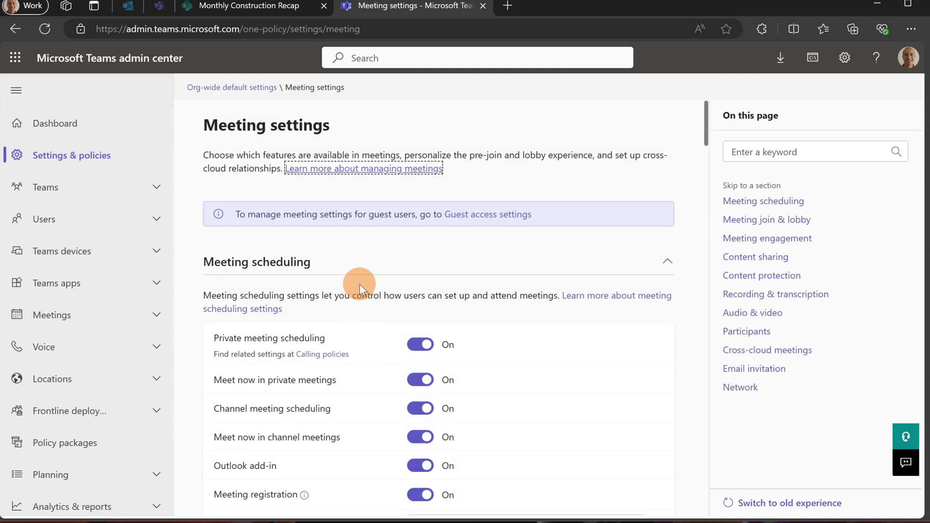
scroll(359, 284, down, 20)
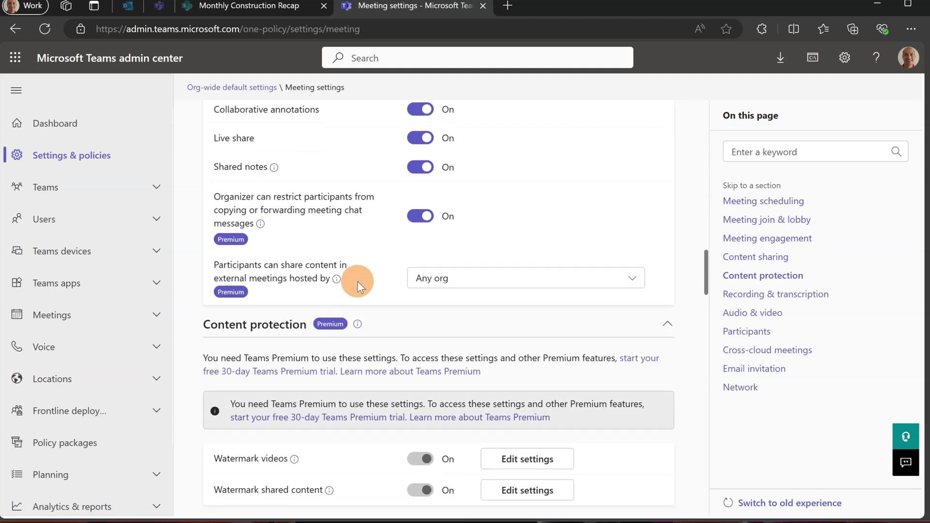
scroll(357, 281, down, 10)
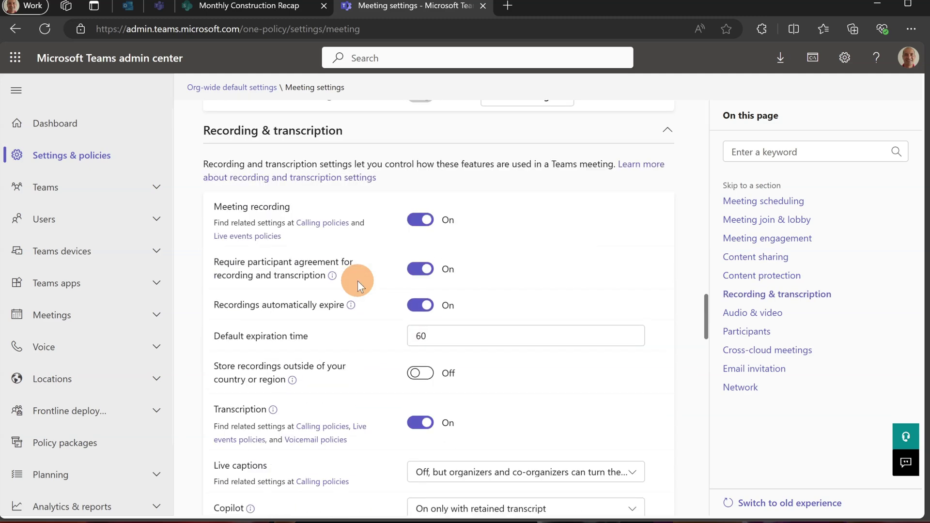